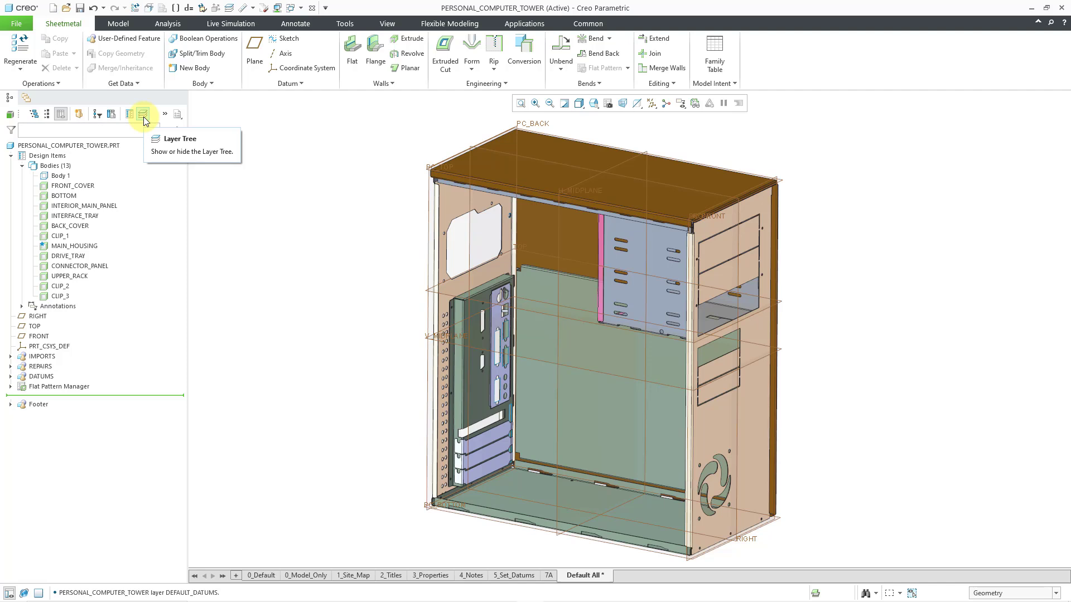
- Isolate the EXTERNAL_COMPS and INTERNAL_COMPS layers so only the tower bodies remain visible
click(143, 116)
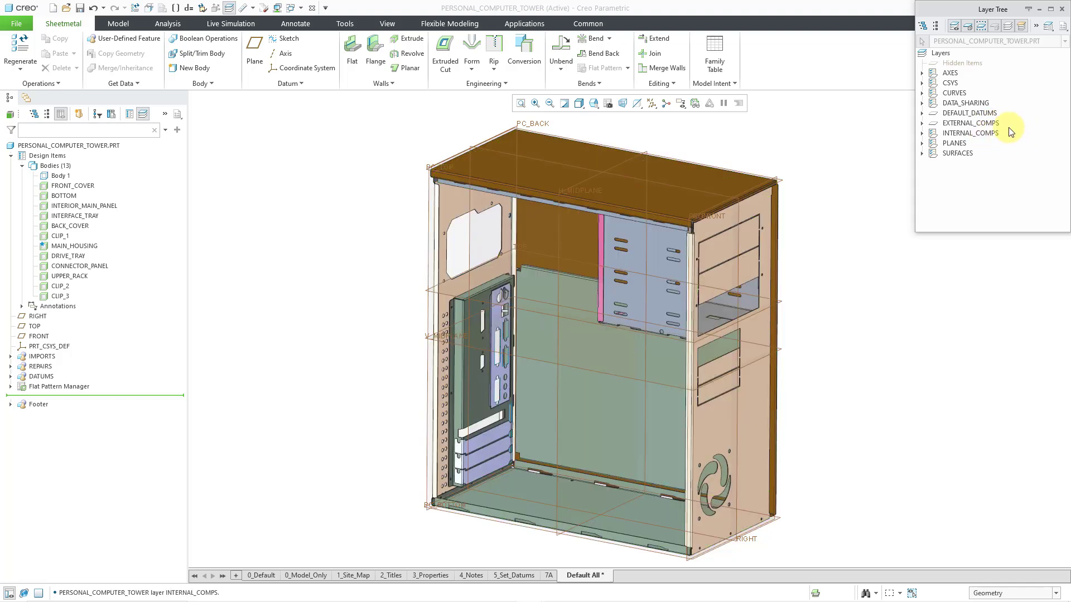
click(995, 124)
ctrl+click(992, 134)
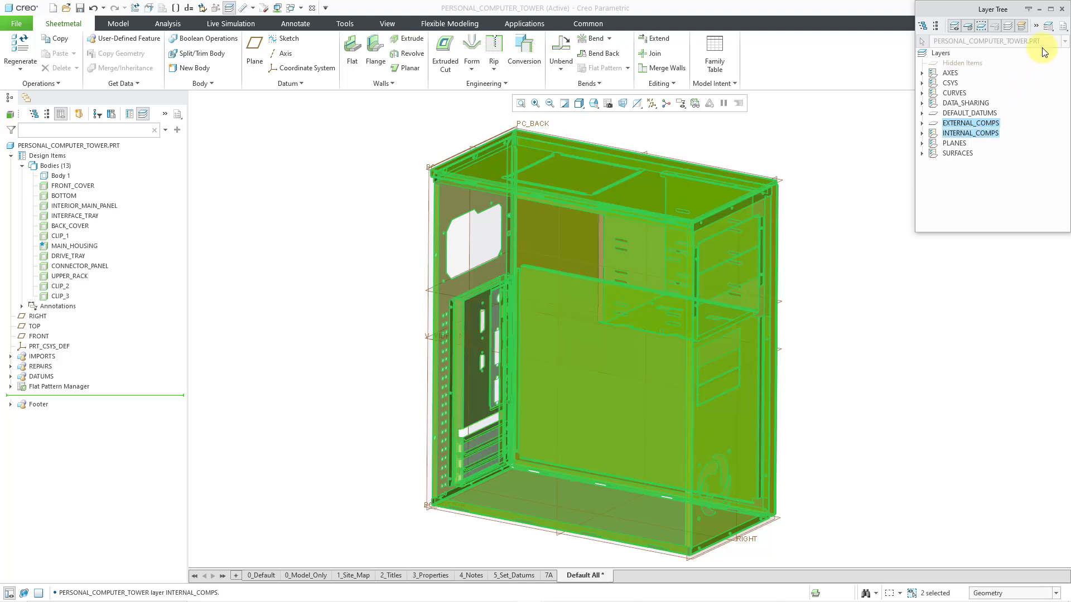
click(1048, 28)
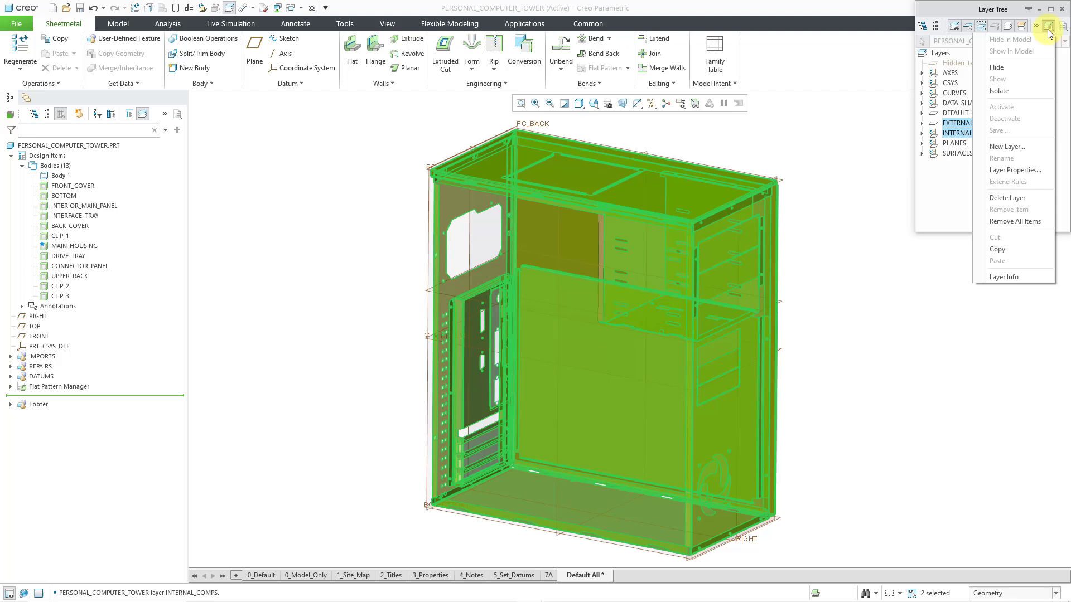
click(1016, 90)
click(850, 134)
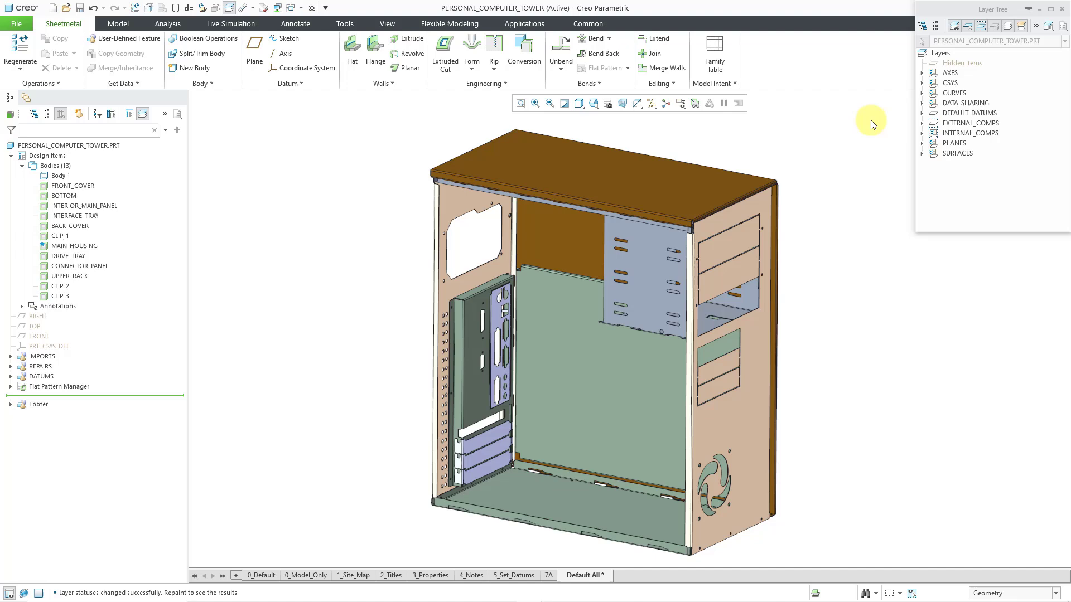
- Close the Layer Tree and bring up View Manager's empty Layers list
click(1061, 13)
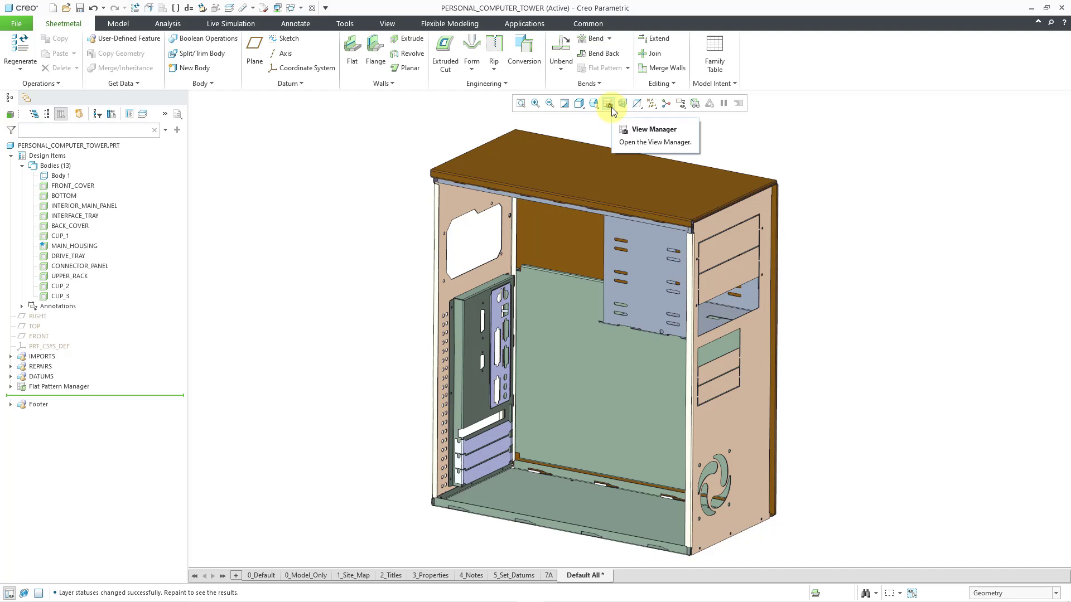
click(609, 105)
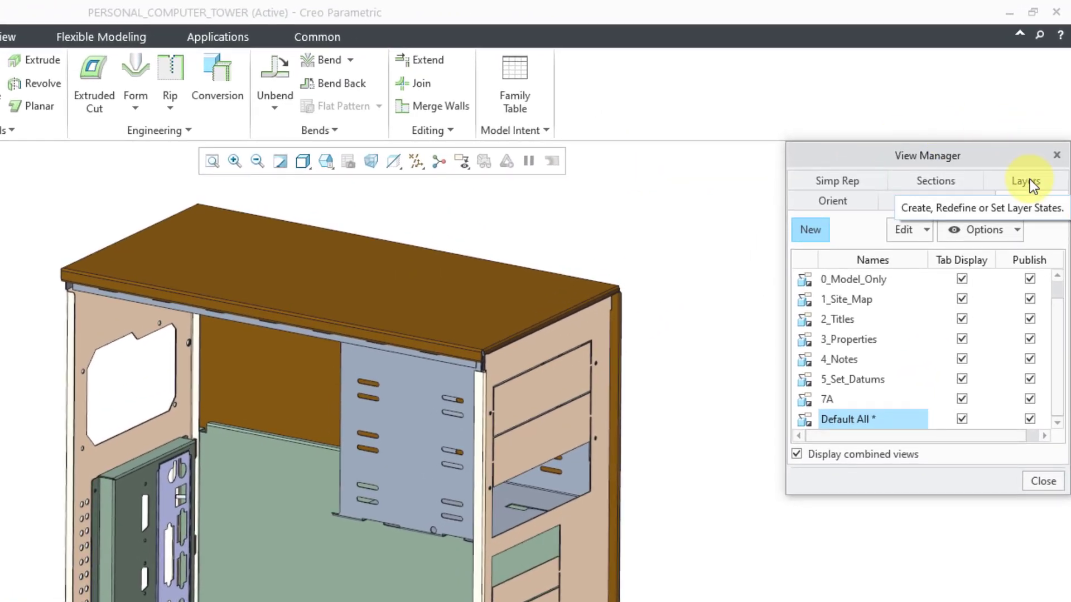
click(1030, 180)
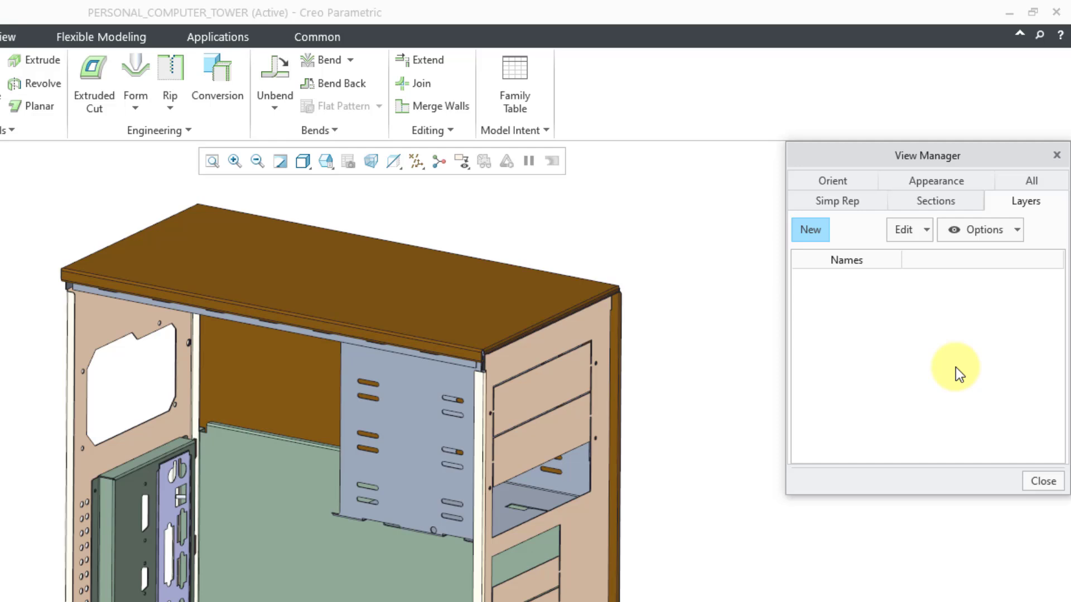
- Create a new layer state named Model_Only in View Manager
click(814, 229)
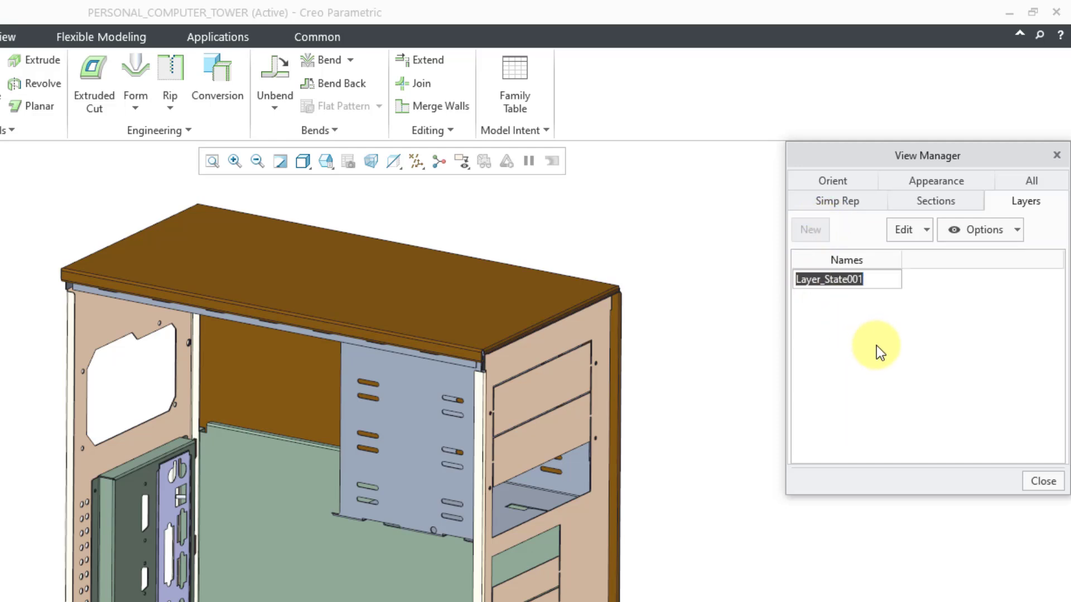
text(Mo)
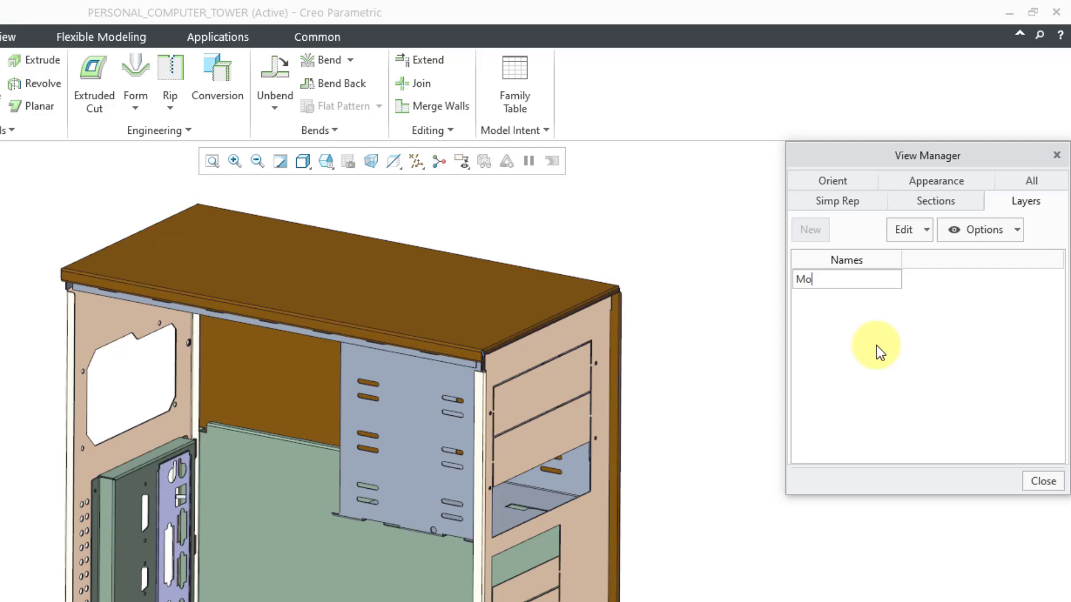
text(del_Only)
key(Return)
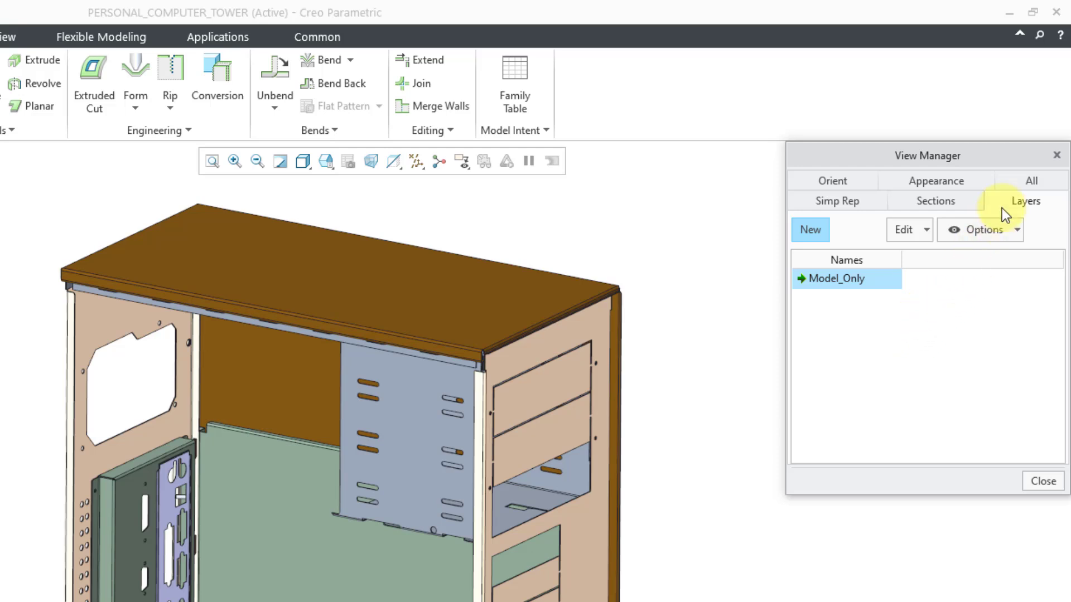
- Redefine the 0_Model_Only combined state in the All list to use the Model_Only layer state
click(1023, 183)
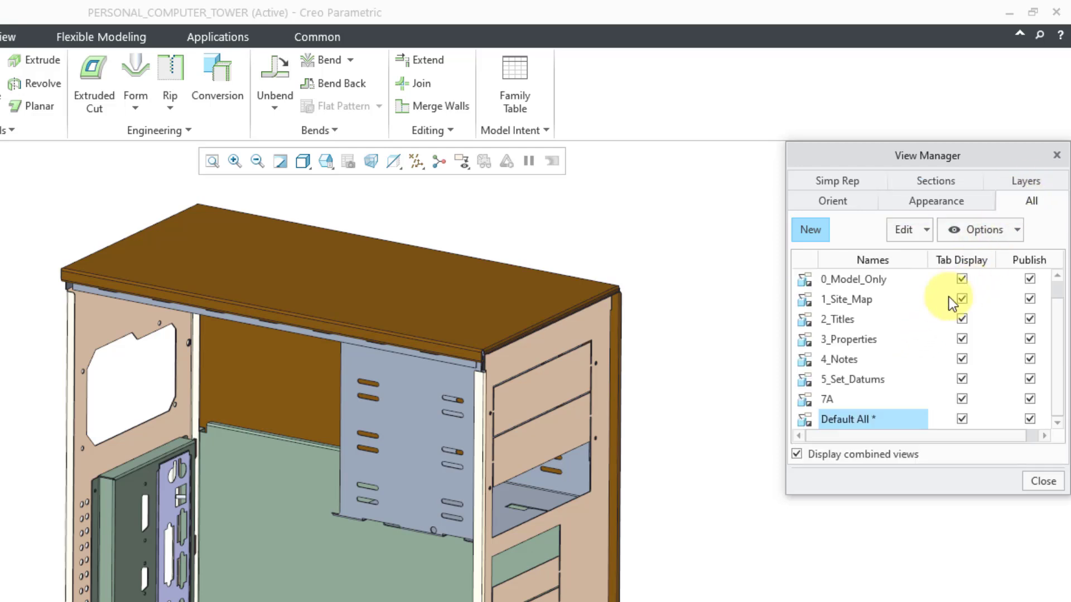
scroll(884, 305, up, 1)
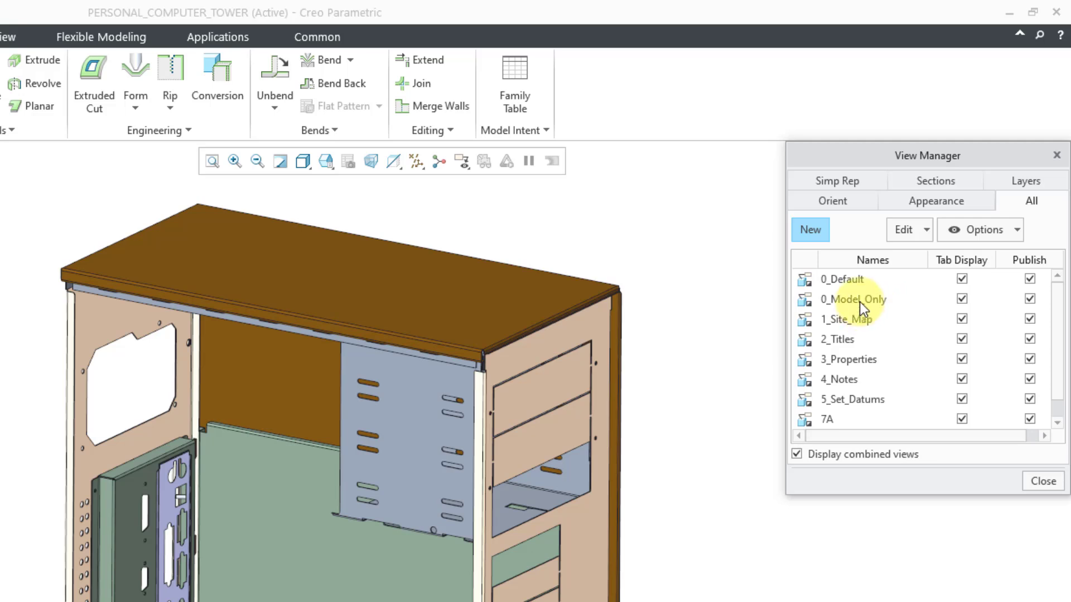
click(859, 303)
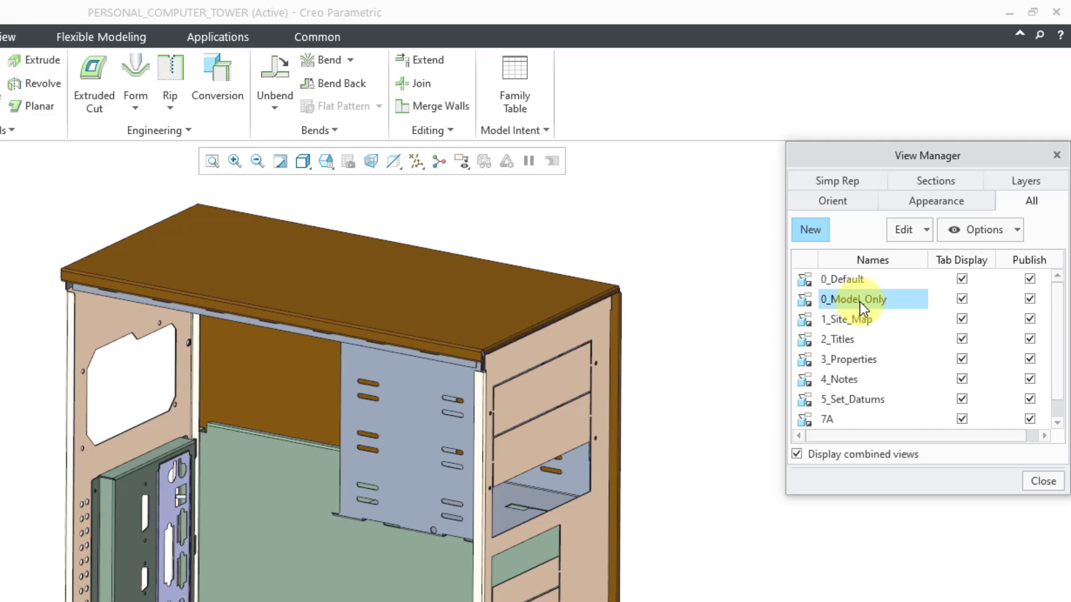
right_click(859, 302)
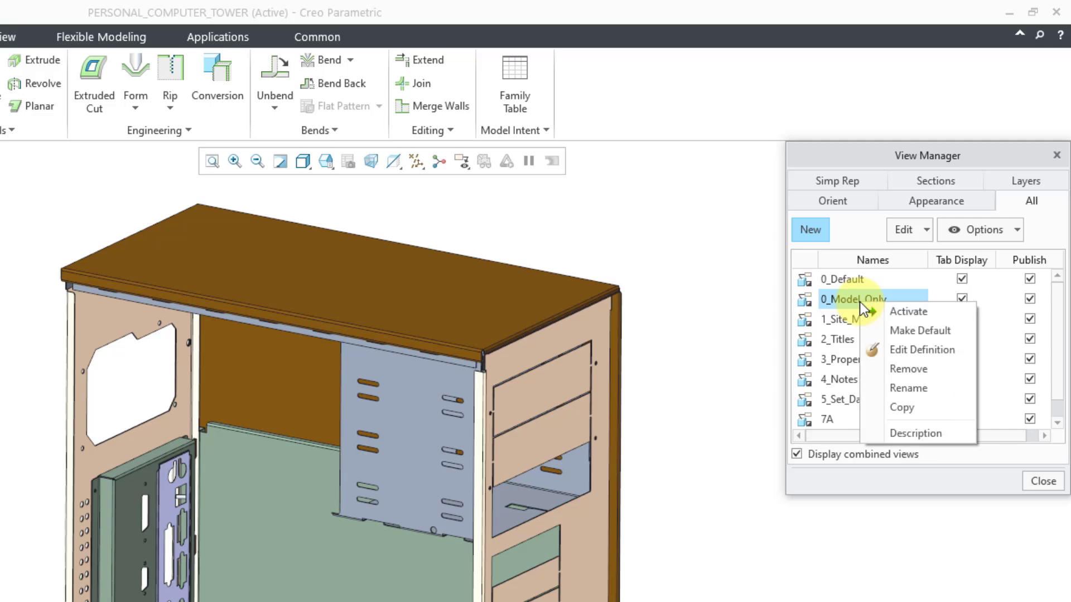
click(933, 350)
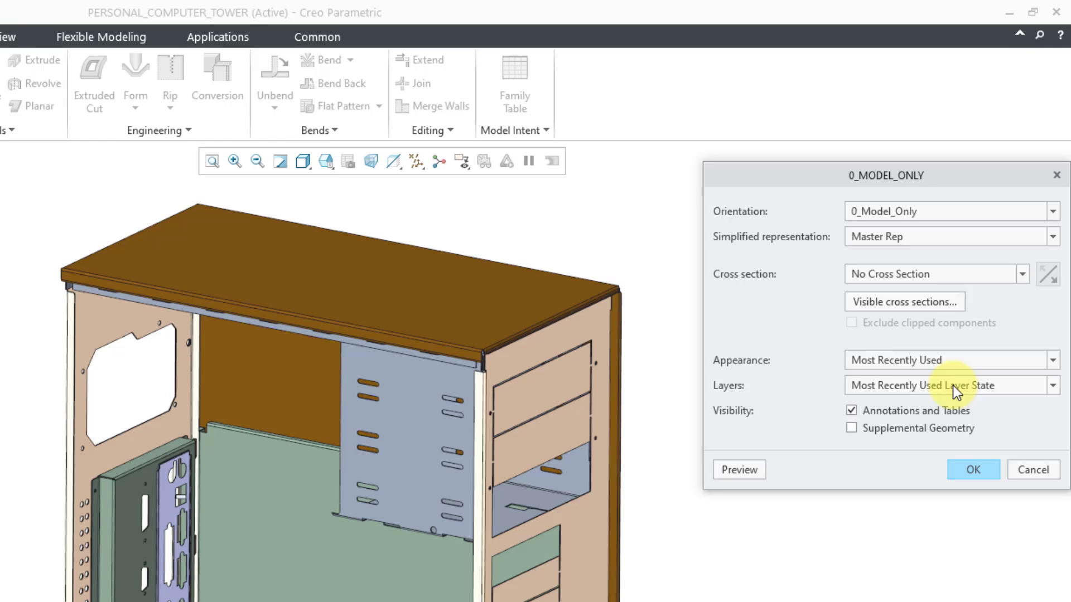
click(1017, 386)
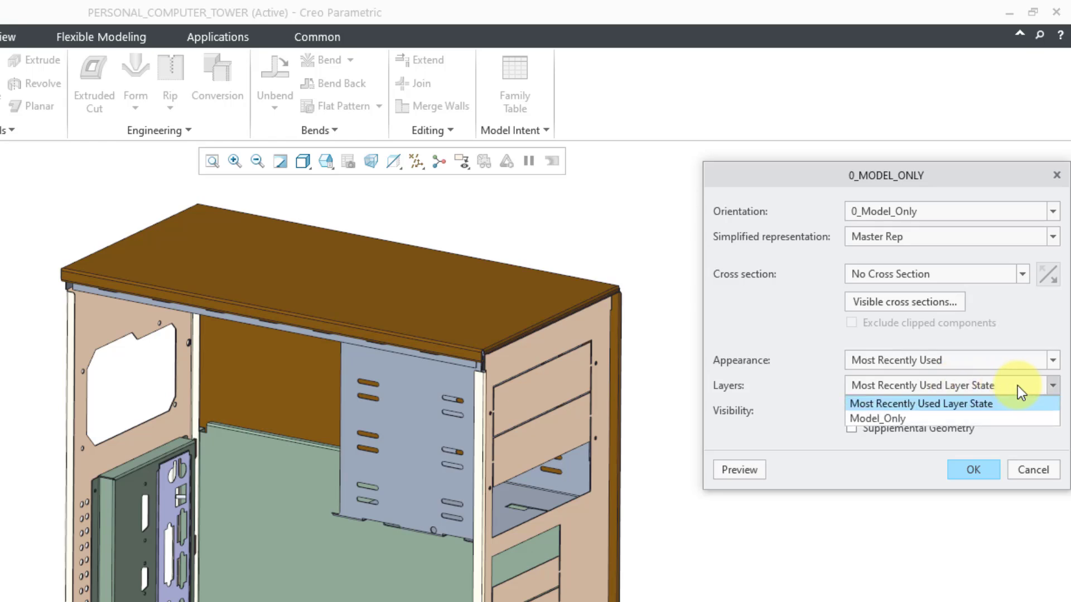
click(1009, 420)
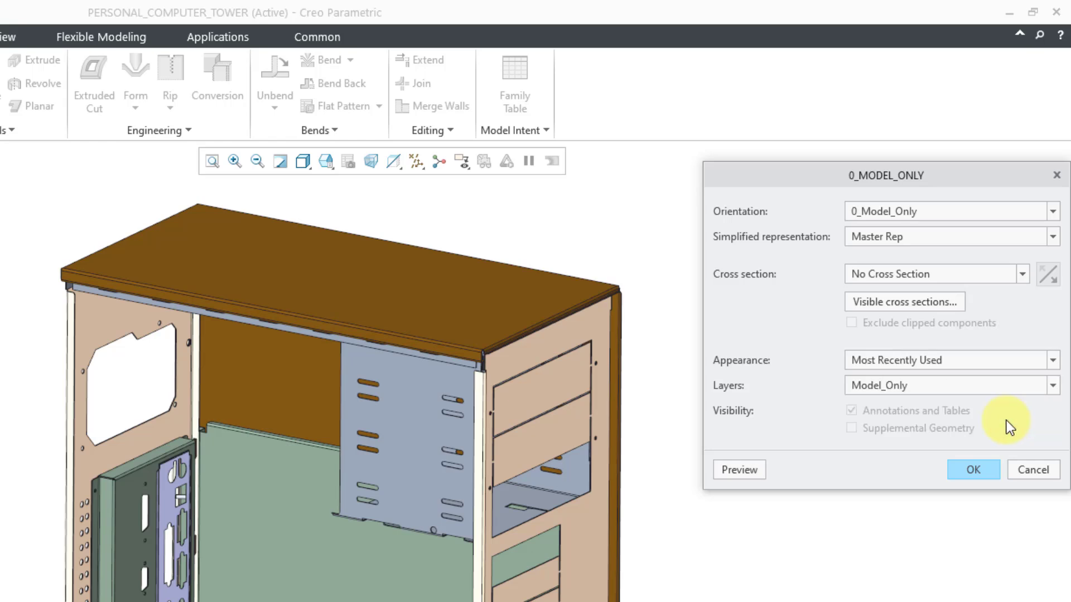
click(973, 470)
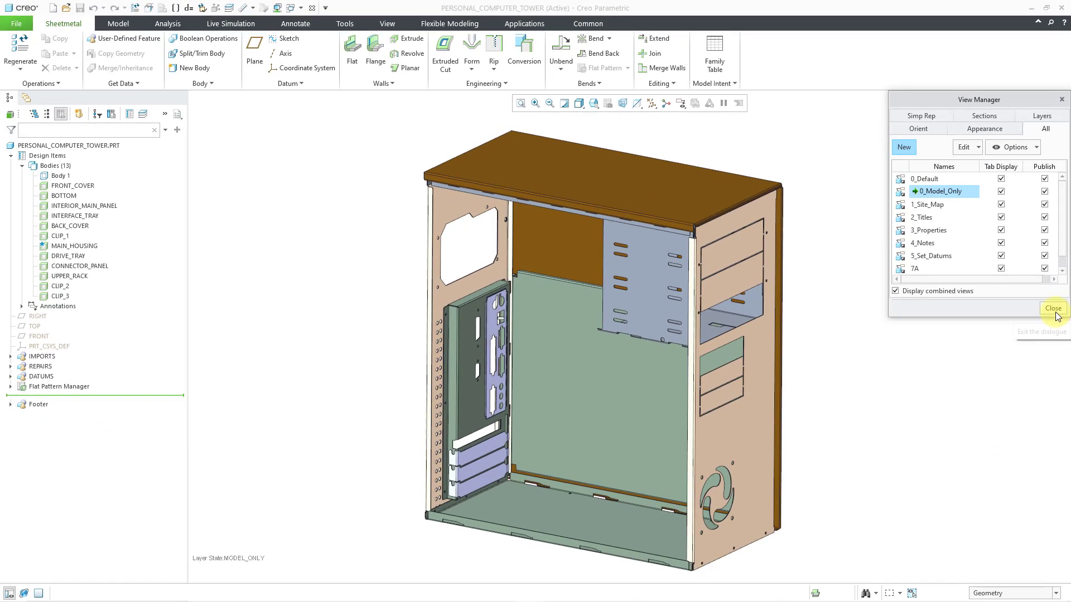
- Close View Manager, leaving 0_Model_Only as the current view
click(1056, 312)
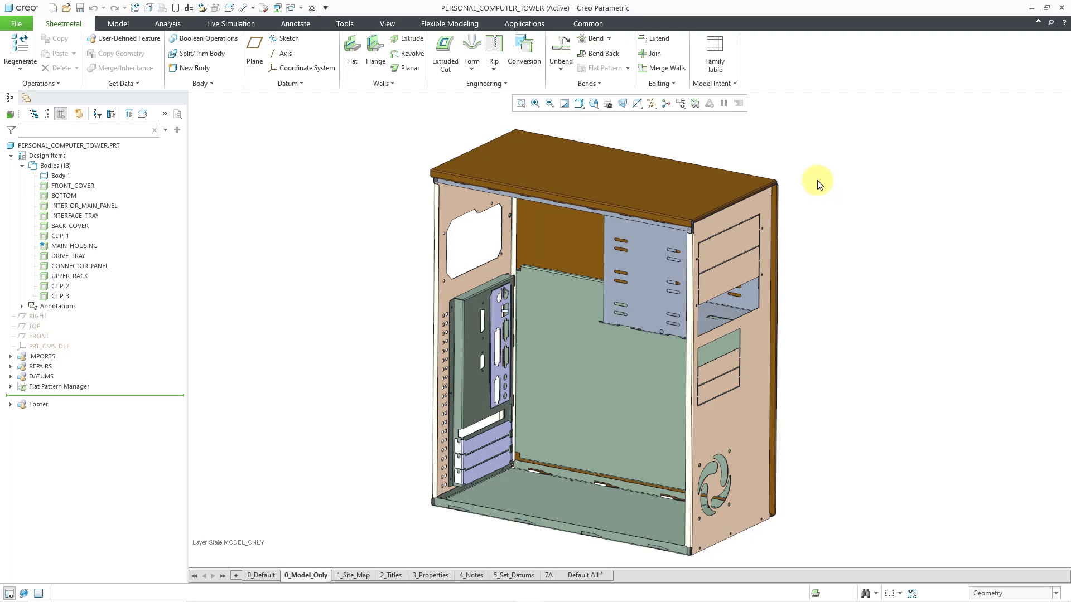
- In the Layer Tree, show all layers, repaint, then hide every layer
click(143, 113)
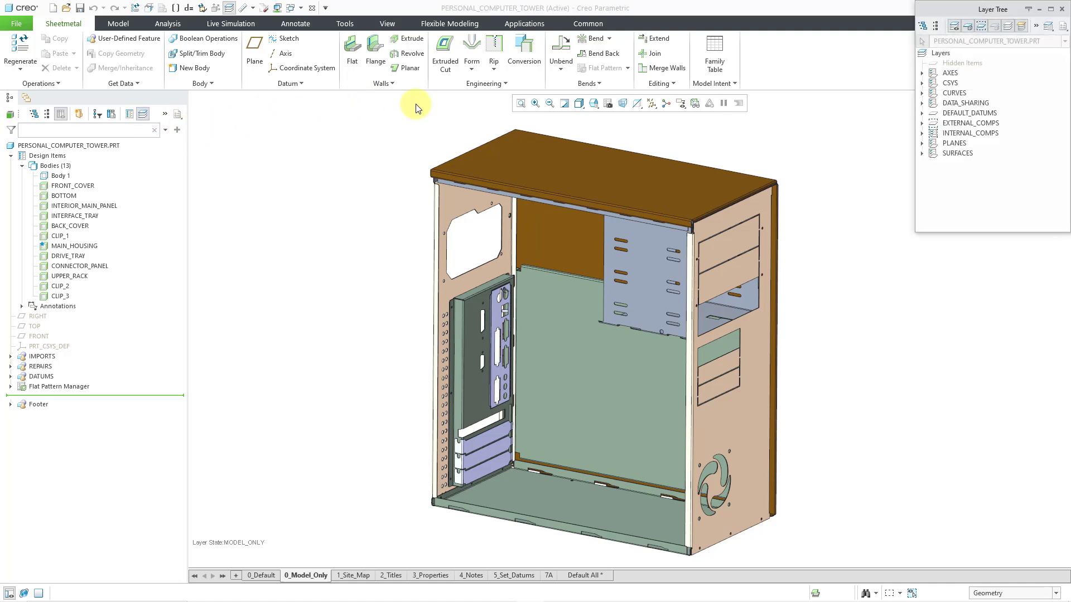
right_click(948, 54)
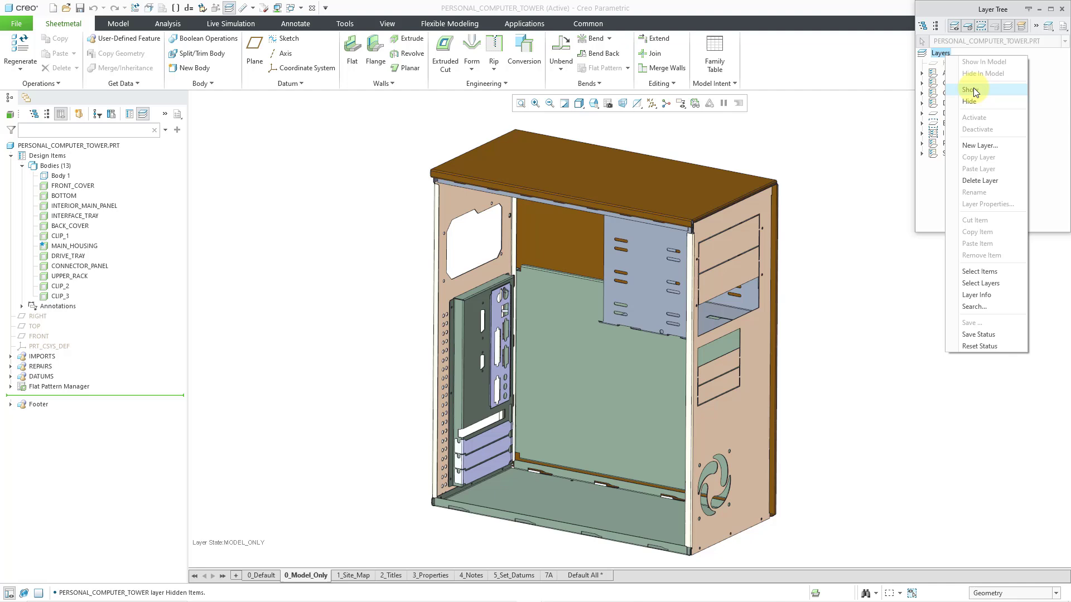
click(972, 89)
key(ctrl+r)
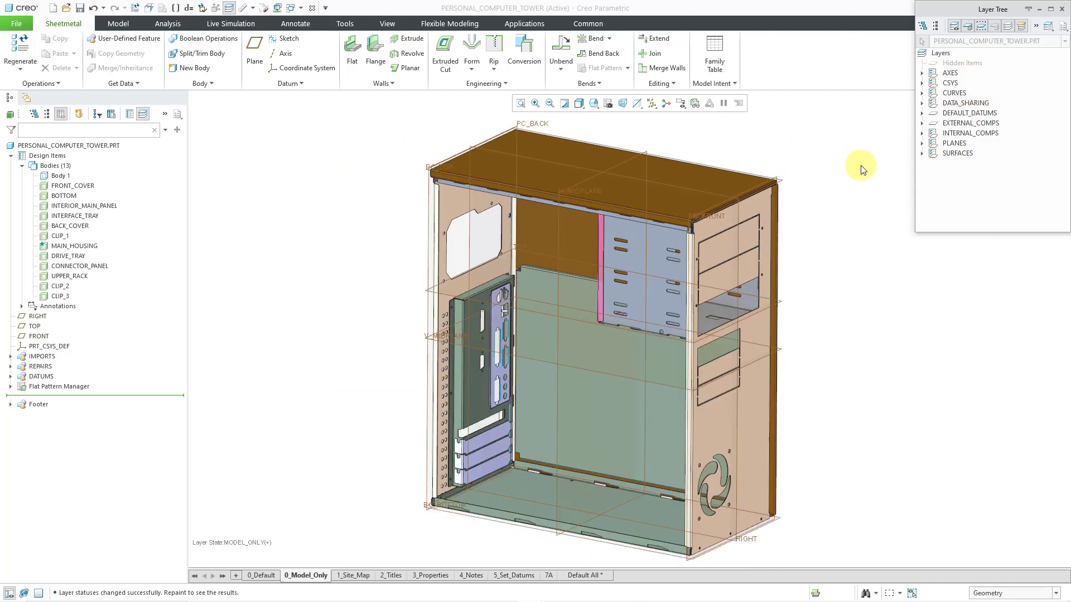
right_click(942, 54)
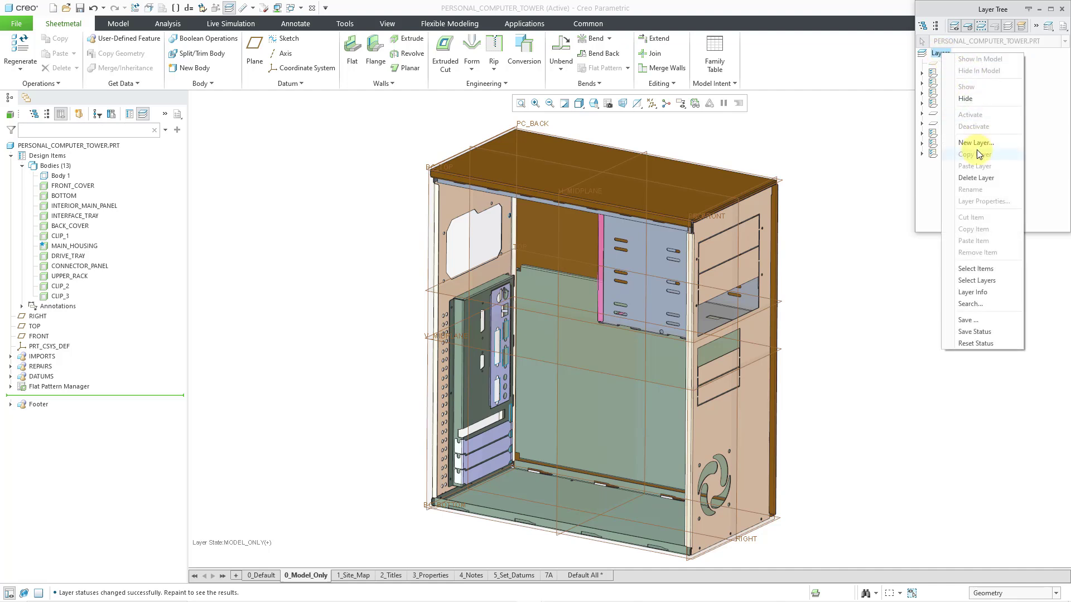
click(960, 99)
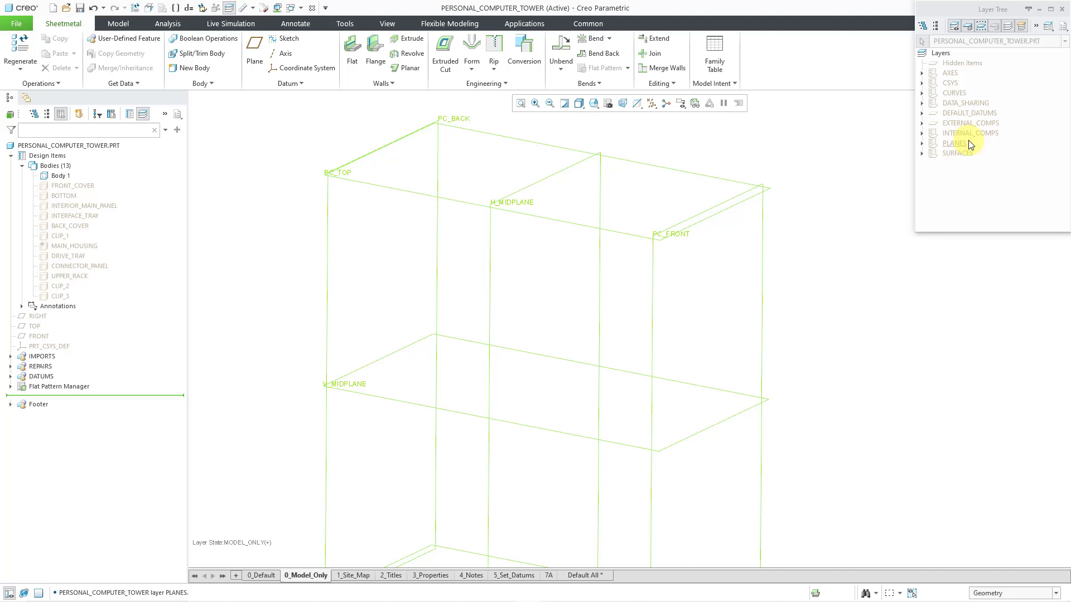
- Show only the EXTERNAL_COMPS and DEFAULT_DATUMS layers, repaint, and close the Layer Tree
click(976, 126)
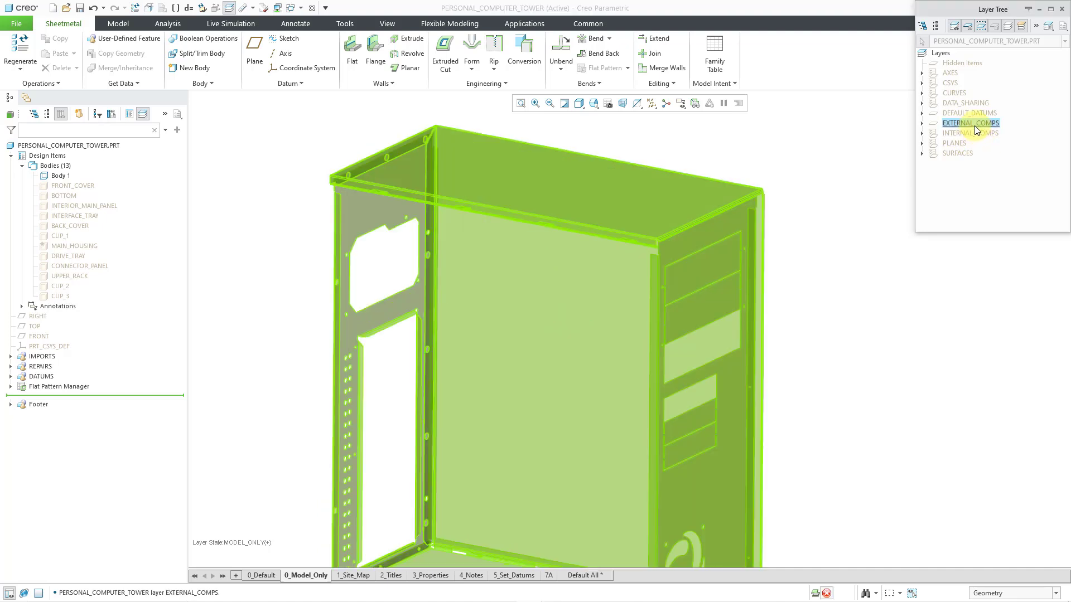
right_click(975, 126)
click(1000, 160)
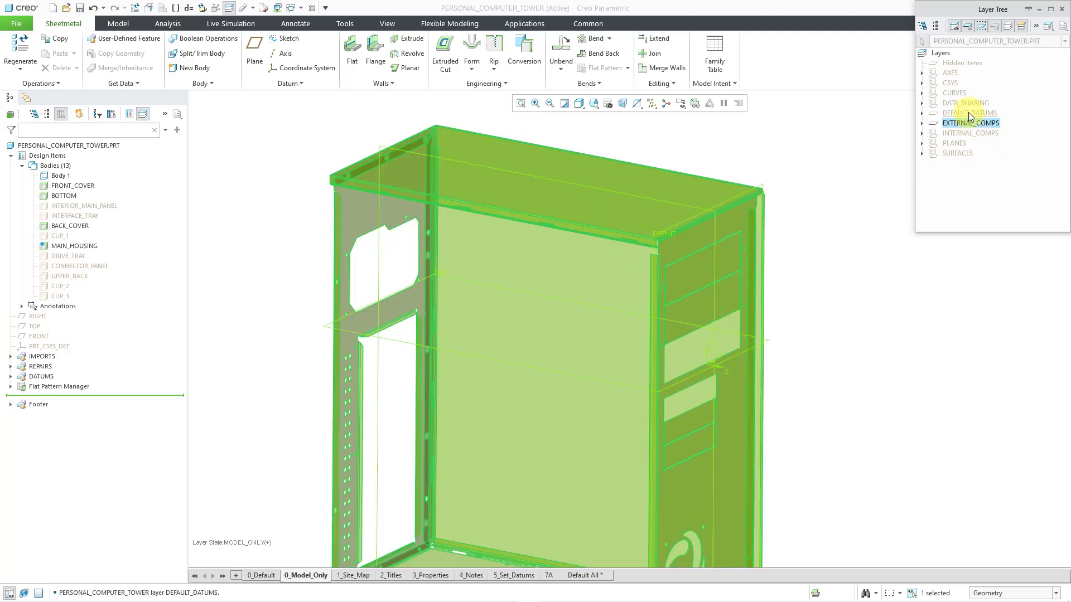
click(968, 112)
right_click(968, 112)
click(994, 146)
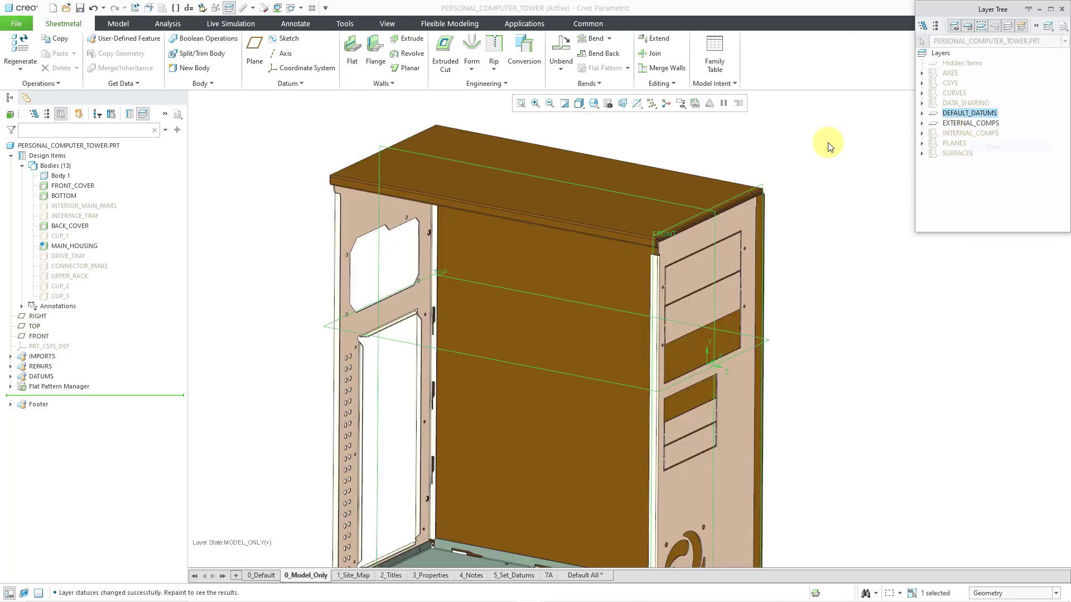
key(ctrl+d)
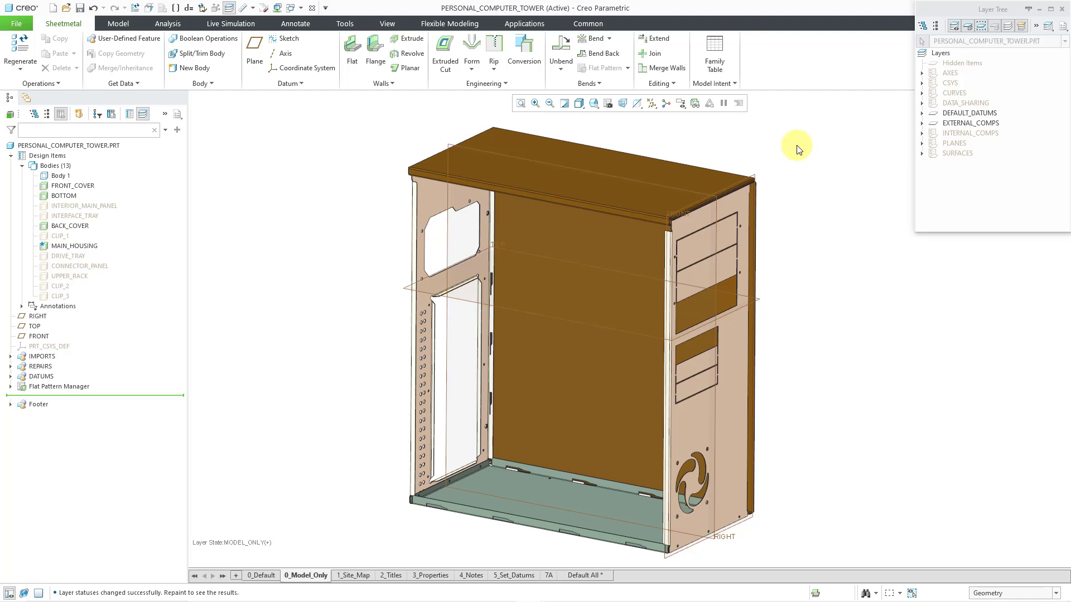
click(1061, 11)
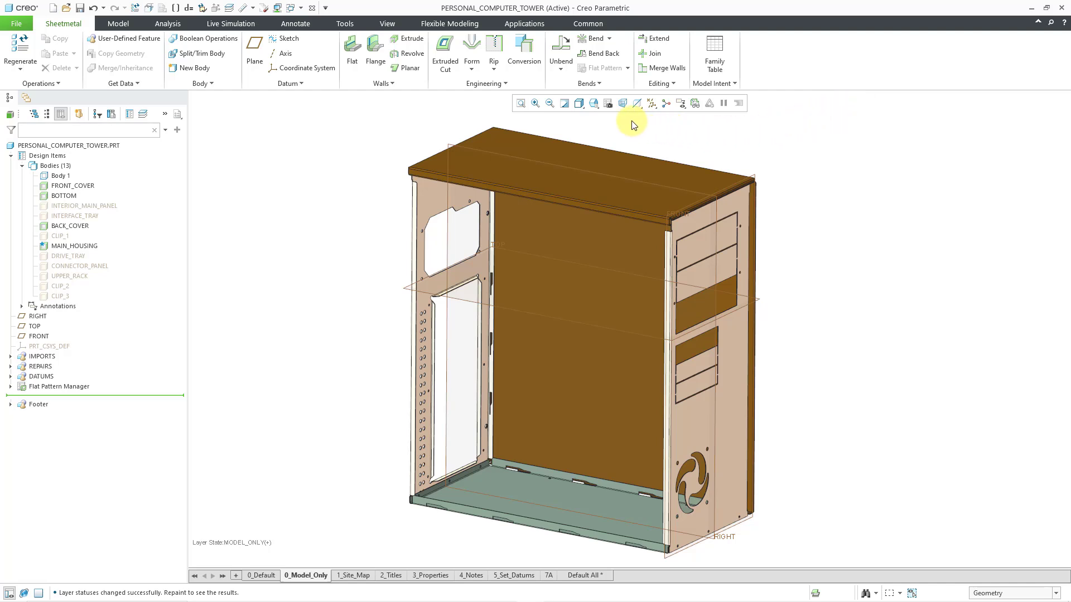
- Reopen View Manager from the View ribbon and start a new layer state
click(388, 23)
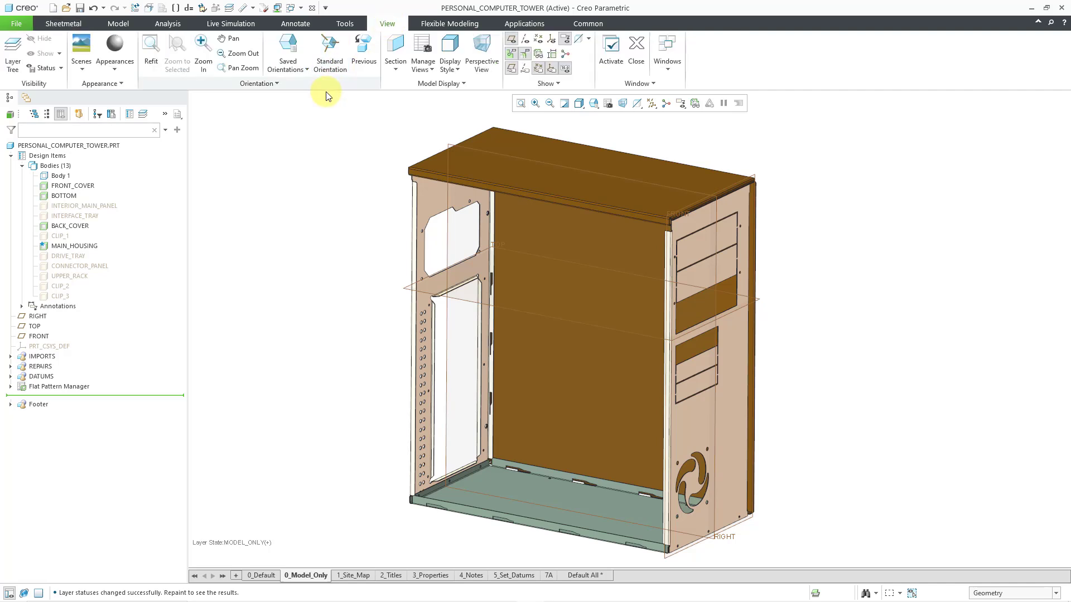
click(423, 50)
click(481, 53)
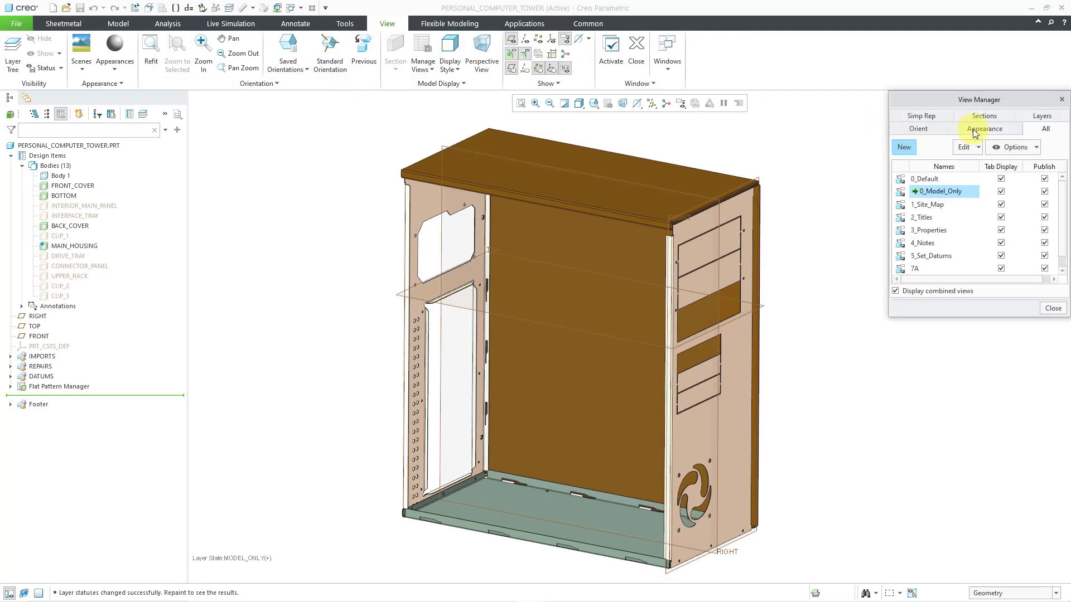
click(1041, 116)
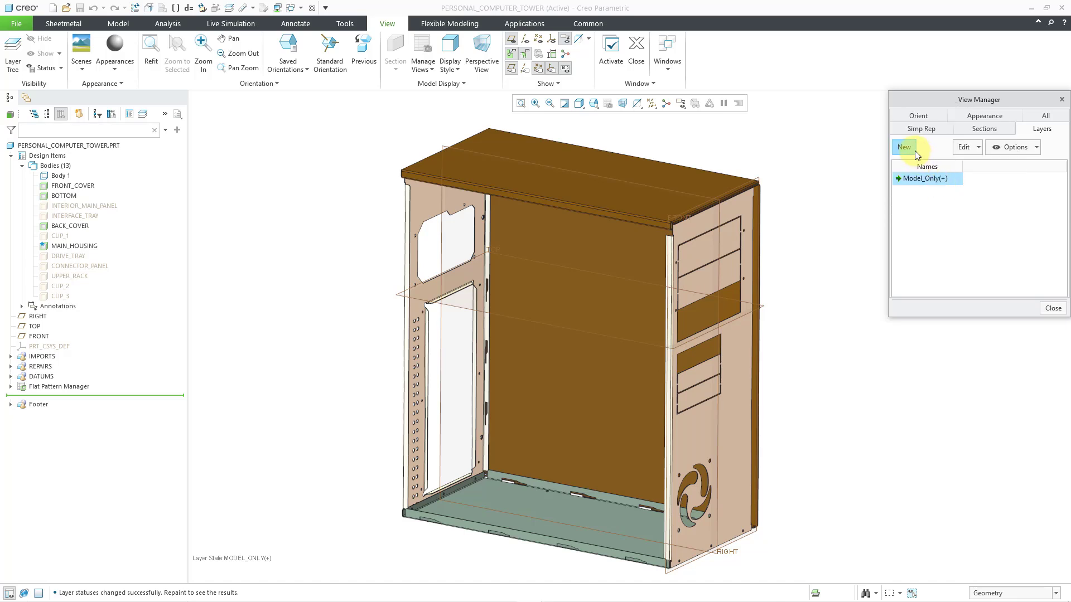
click(910, 150)
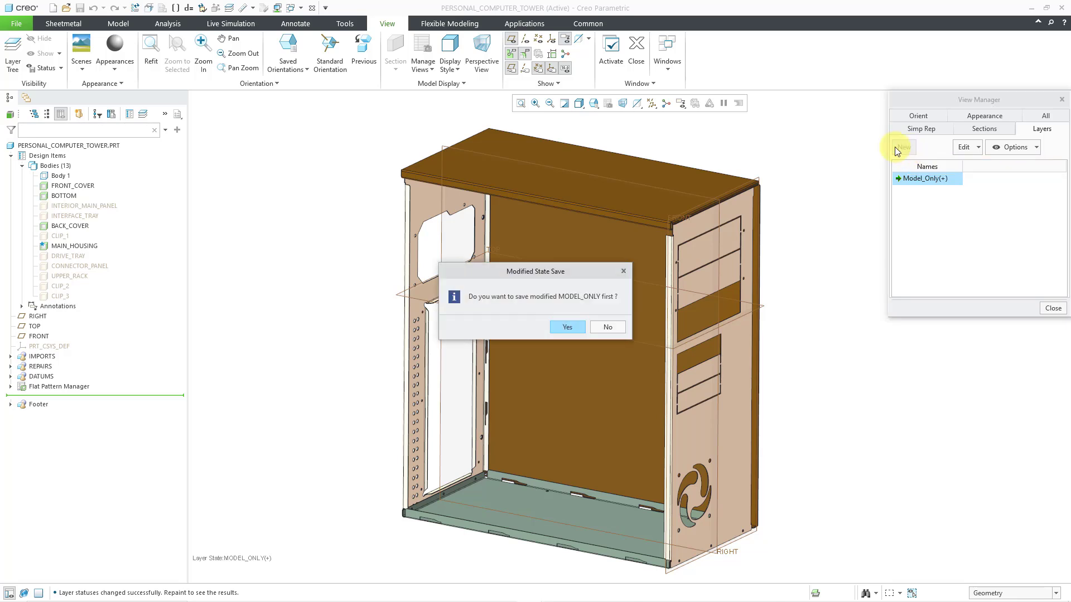
- Decline saving changes to MODEL_ONLY and name the new layer state Working
click(607, 327)
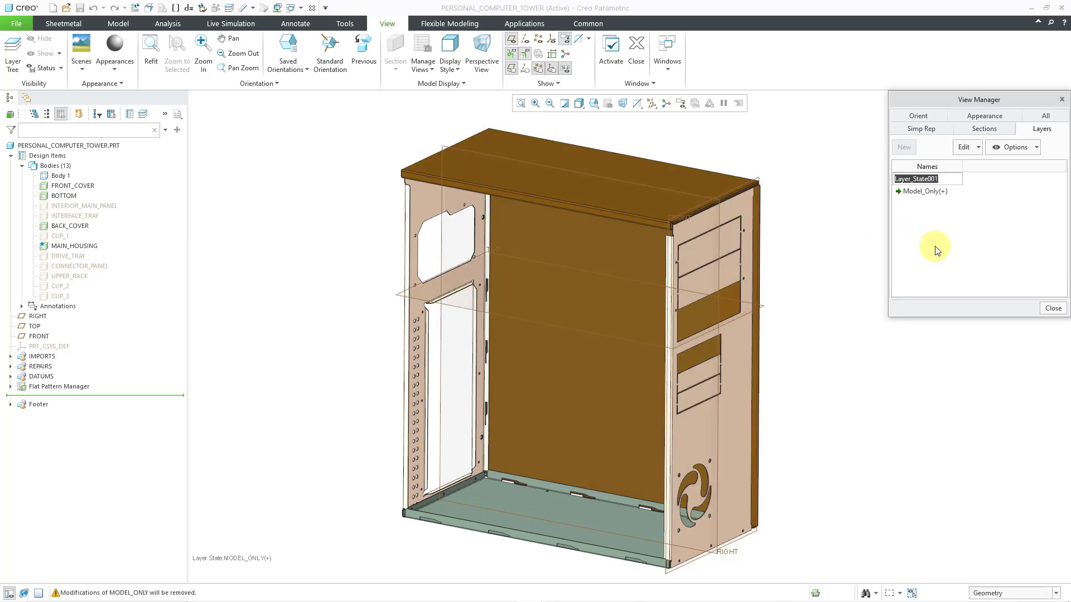
text(Working)
key(Return)
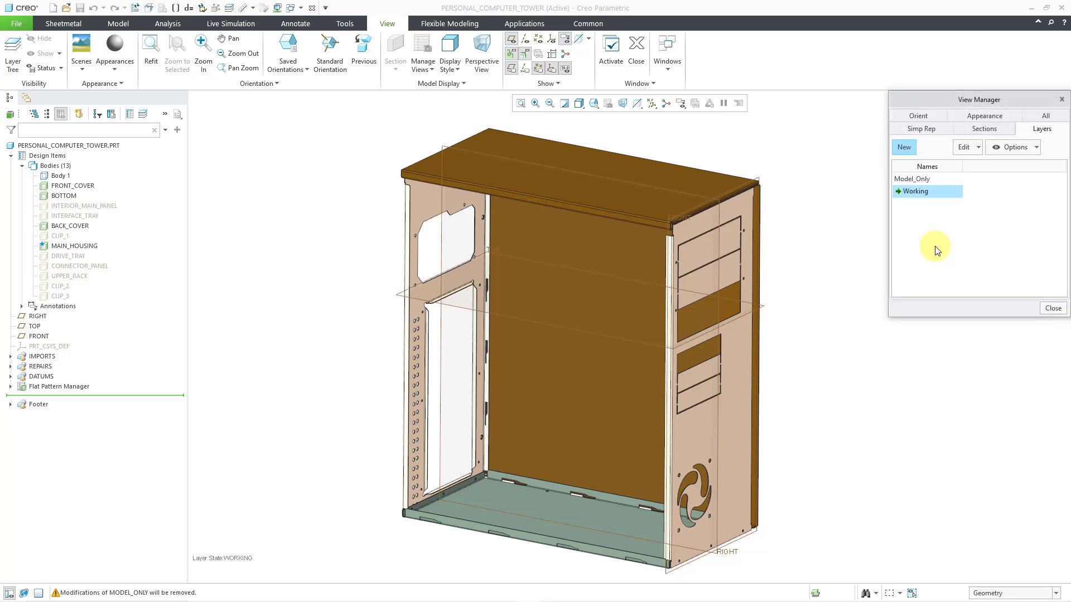
- Make Working the active layer state and close View Manager
double_click(926, 179)
click(912, 191)
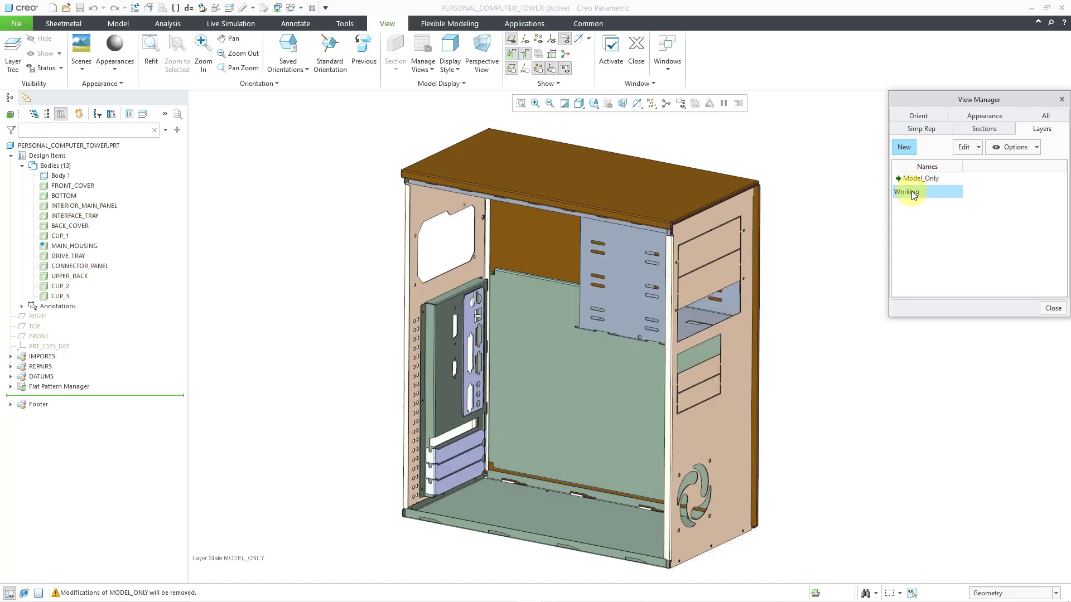
double_click(911, 191)
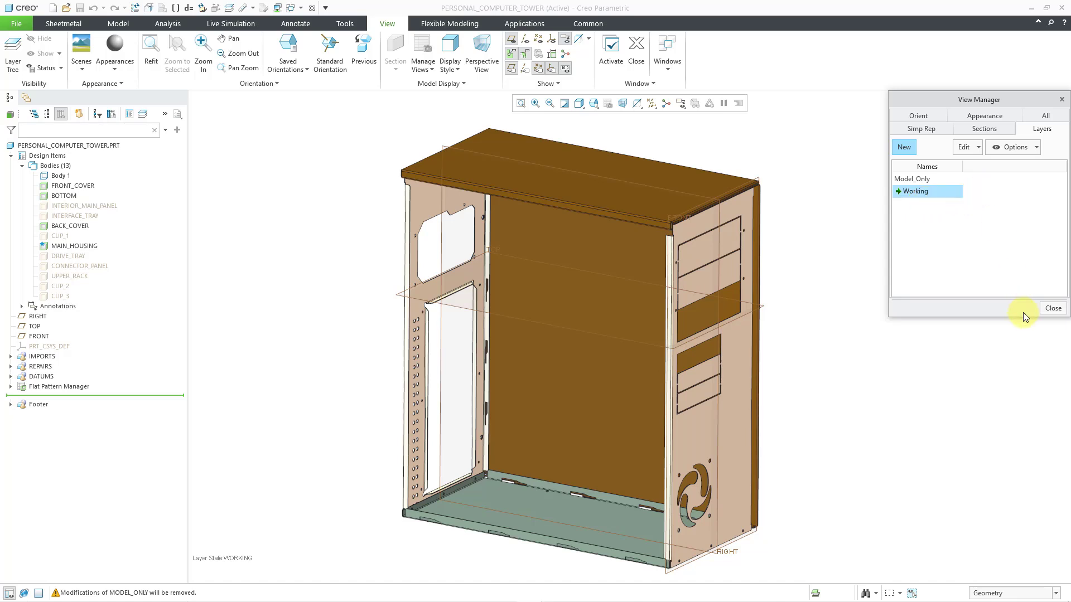
click(1053, 308)
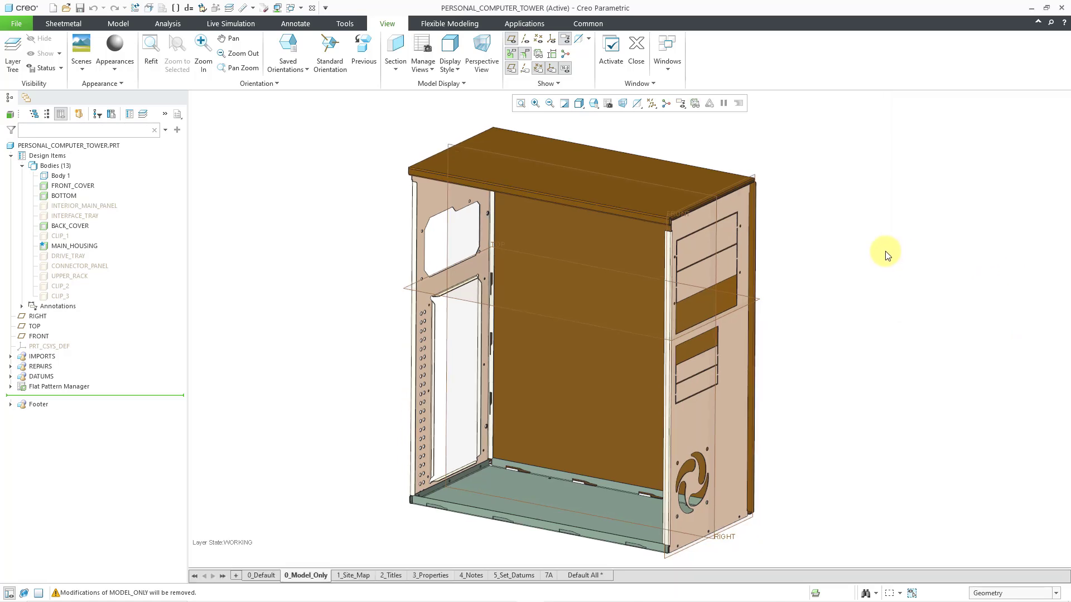